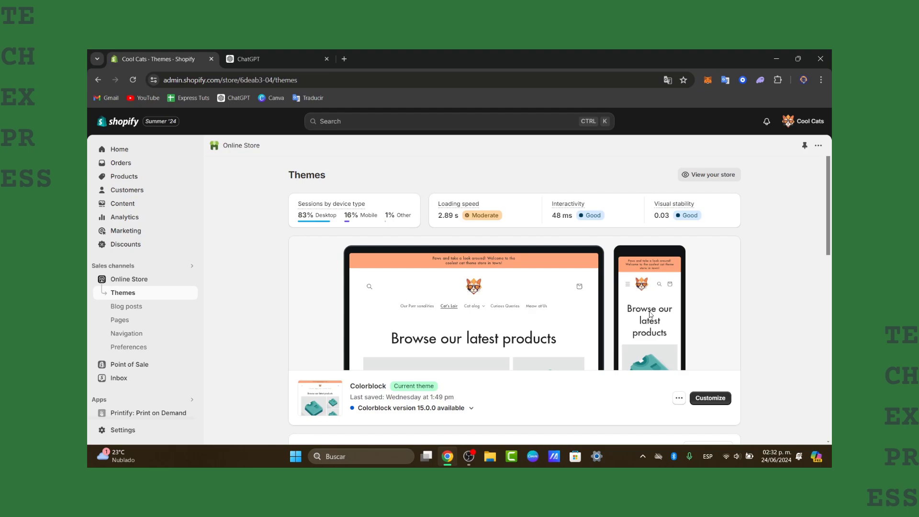
- Run a Google search for 'meta business suite' in a new Chrome tab
click(349, 58)
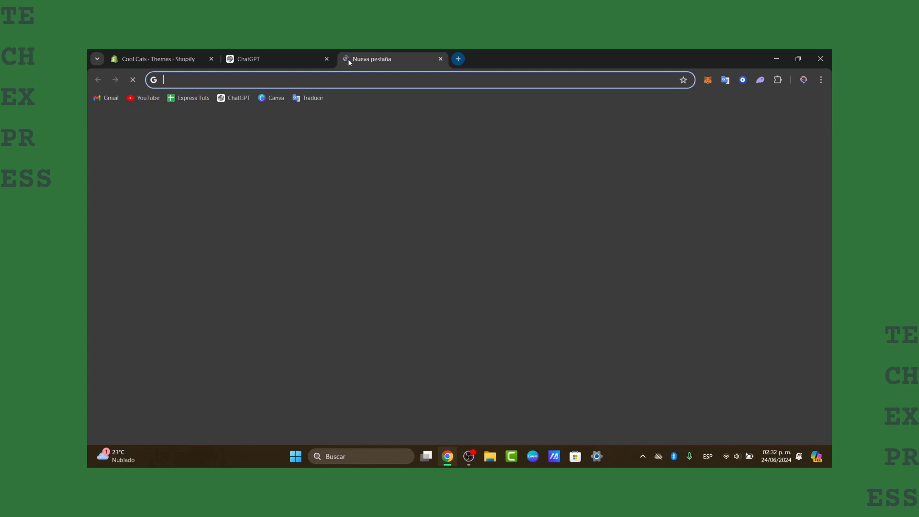
text(meta )
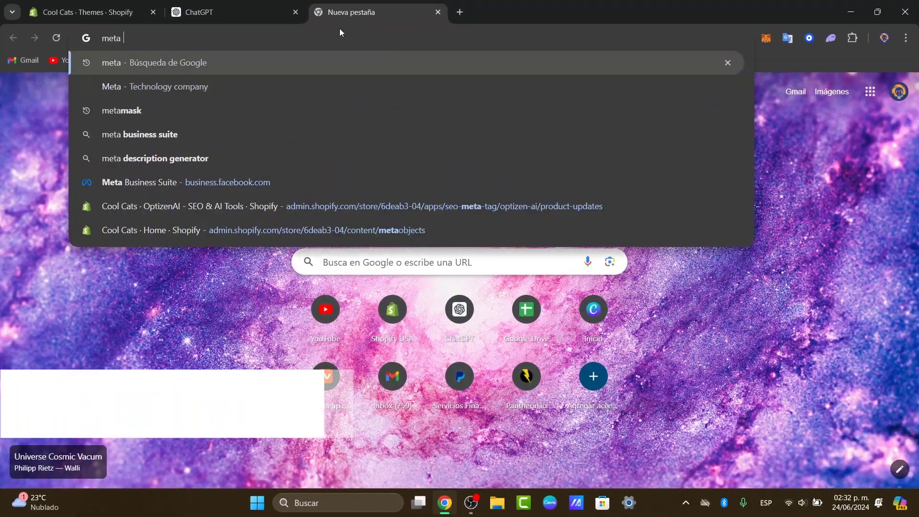
text(business suite)
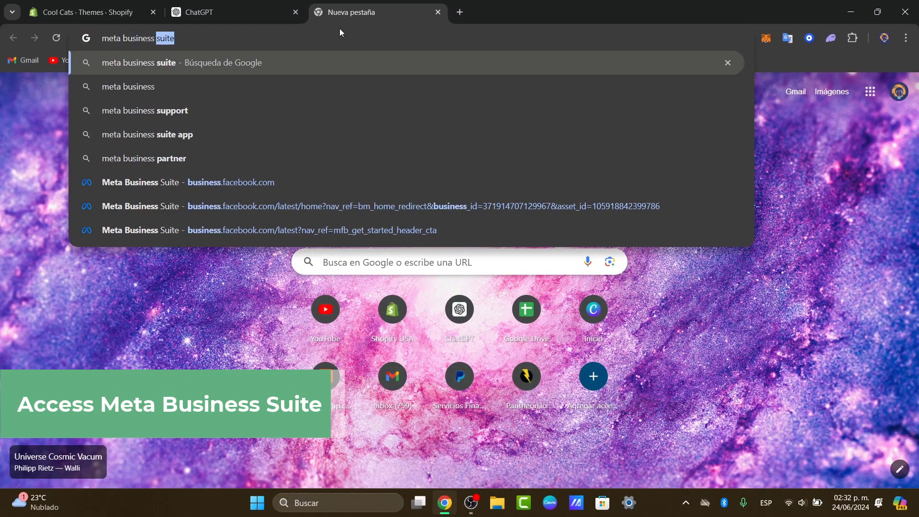
key(Return)
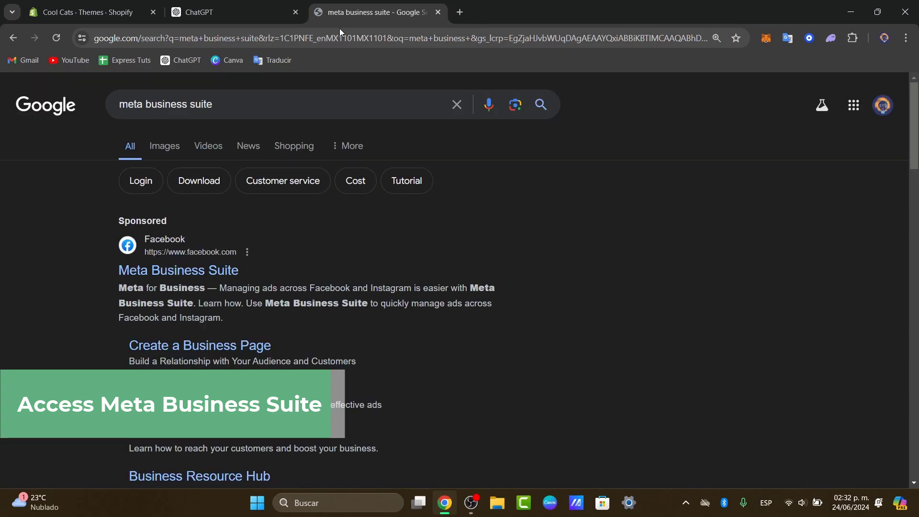
- Open Meta Business Suite and show the list of business portfolios and assets
click(209, 277)
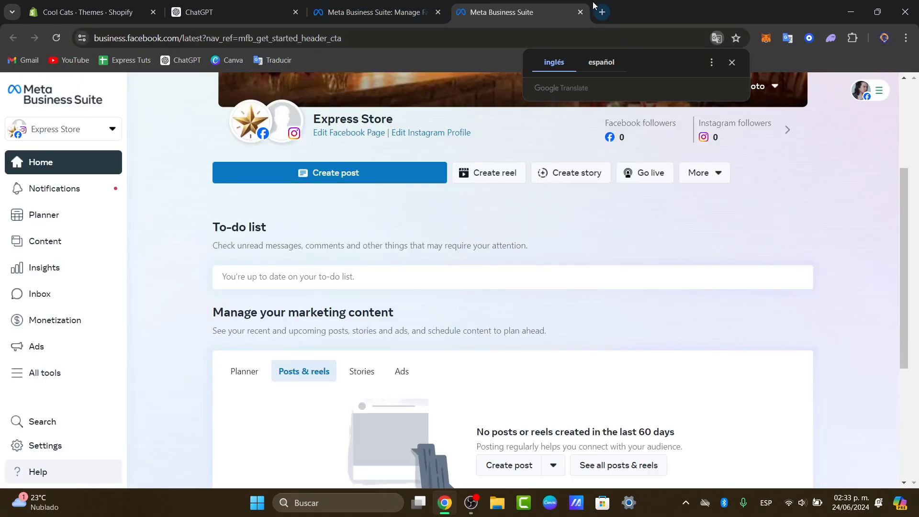
click(64, 133)
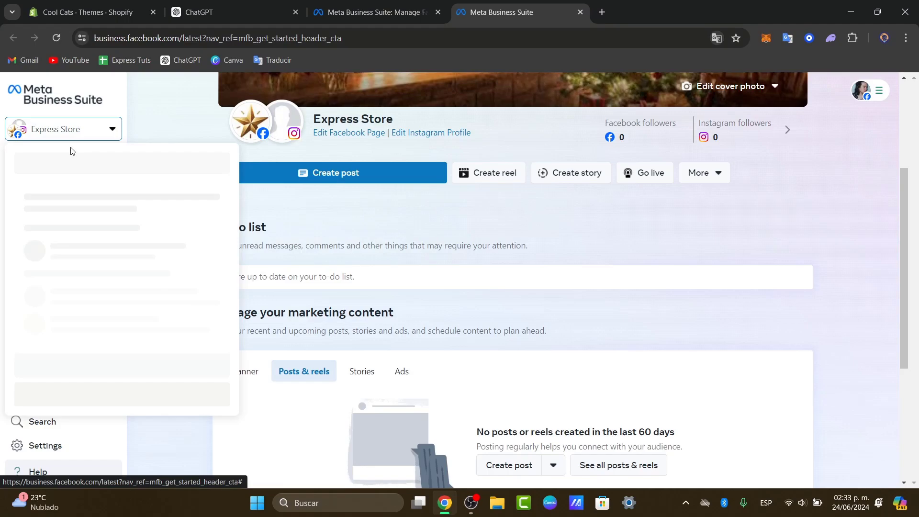
drag(41, 202, 108, 203)
- Look through the portfolio list and open settings for the Tech Express Videos portfolio
scroll(149, 269, down, 1)
scroll(149, 269, down, 2)
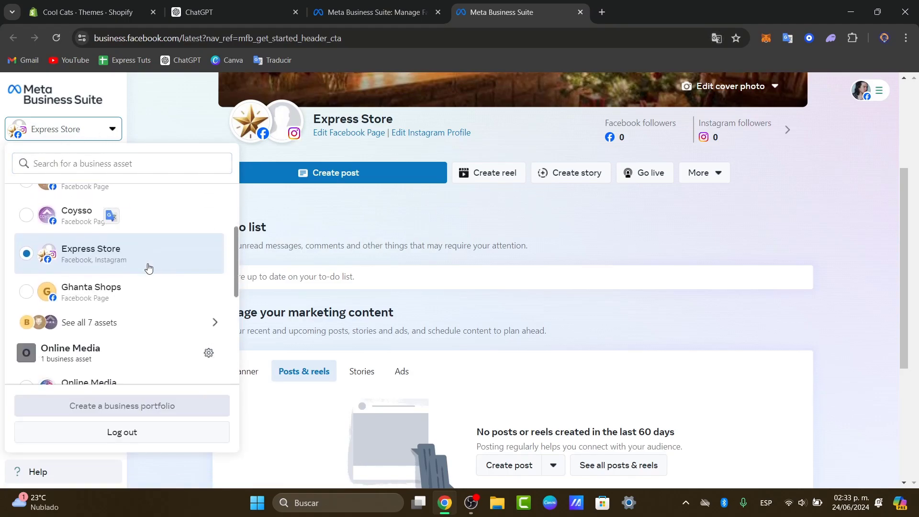
scroll(149, 268, up, 2)
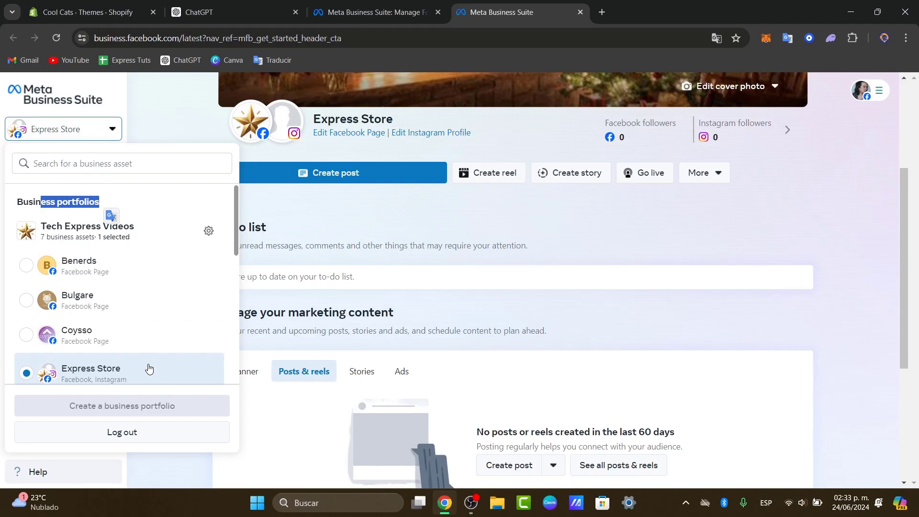
scroll(142, 314, down, 2)
scroll(143, 315, up, 2)
click(208, 232)
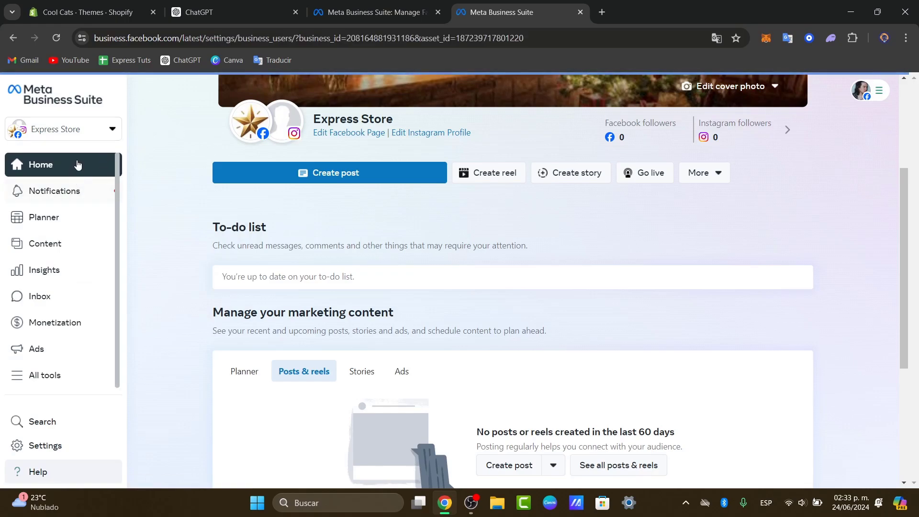
- Finish creating the Cool Cats Page and view the portfolio's empty Ad accounts list
click(98, 136)
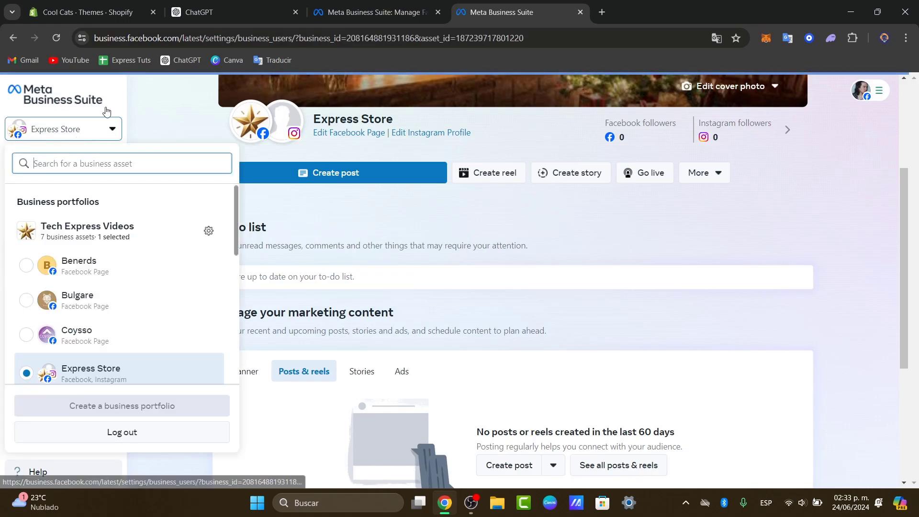
scroll(143, 328, down, 5)
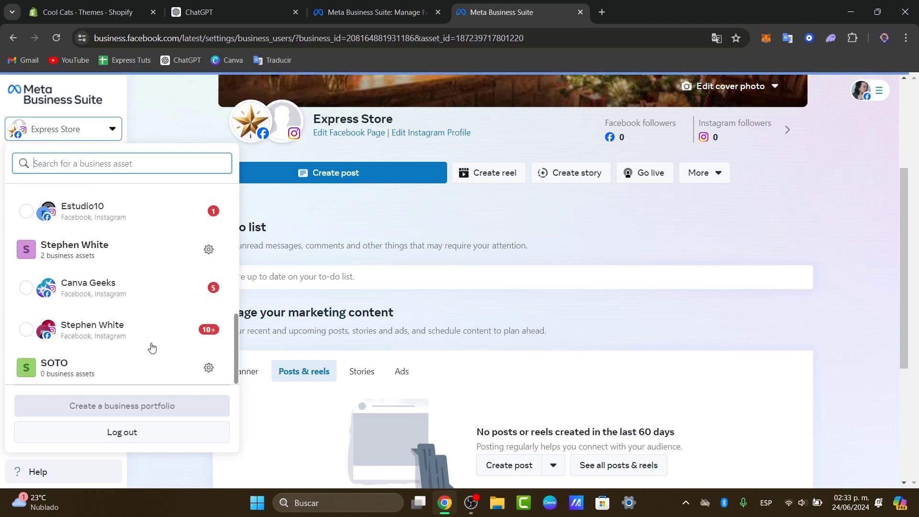
scroll(149, 345, up, 5)
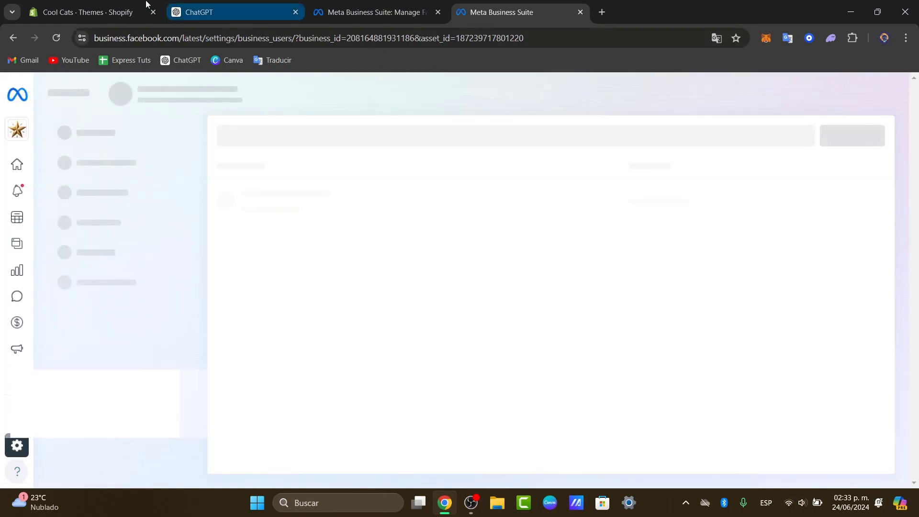
click(91, 12)
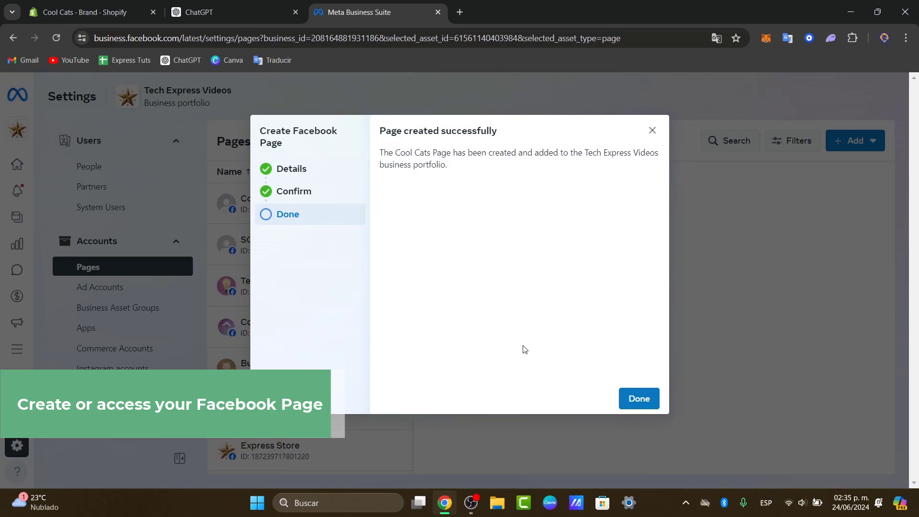
click(623, 401)
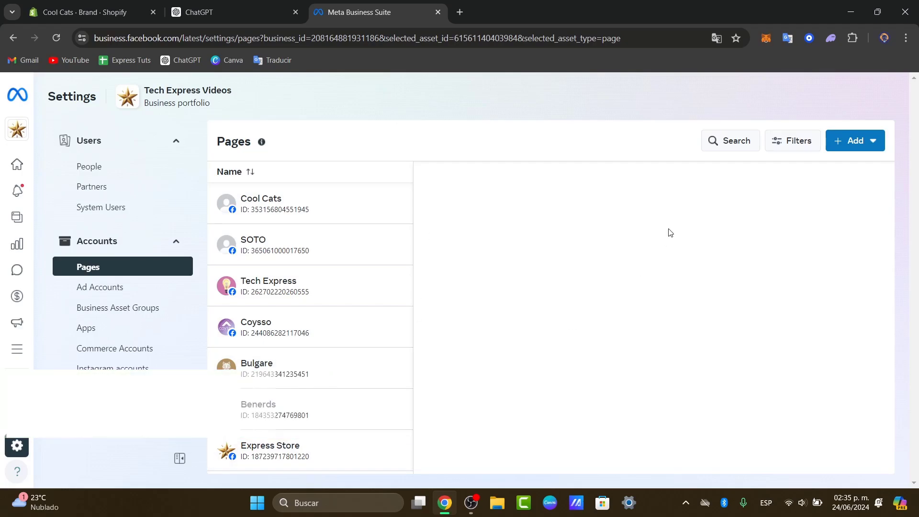
scroll(362, 380, down, 1)
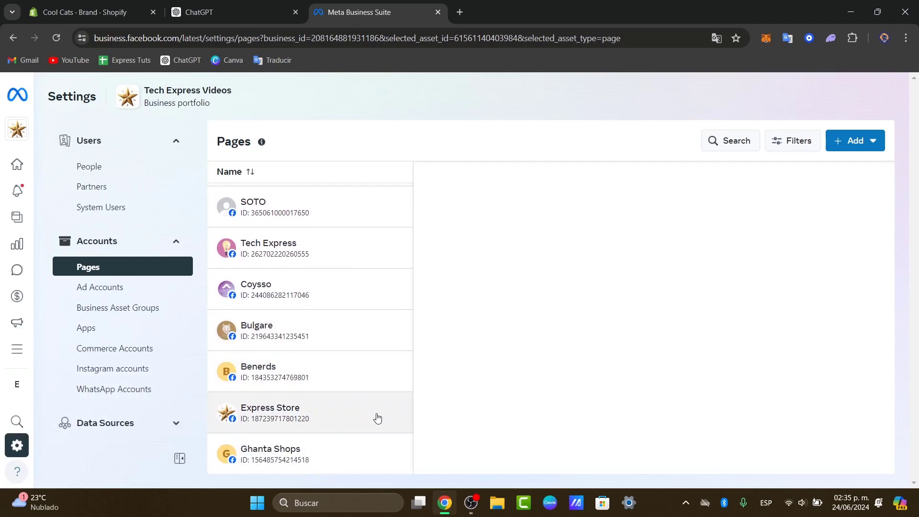
click(124, 287)
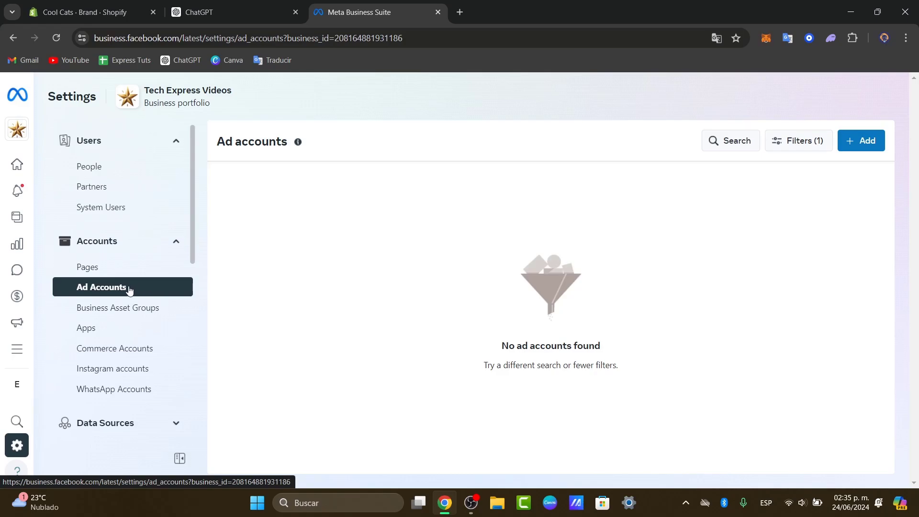
click(876, 140)
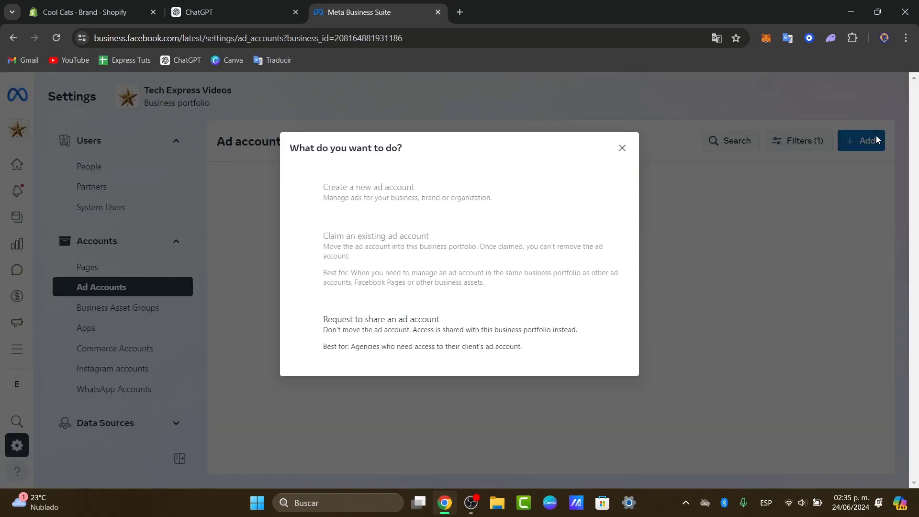
mouse_move(437, 186)
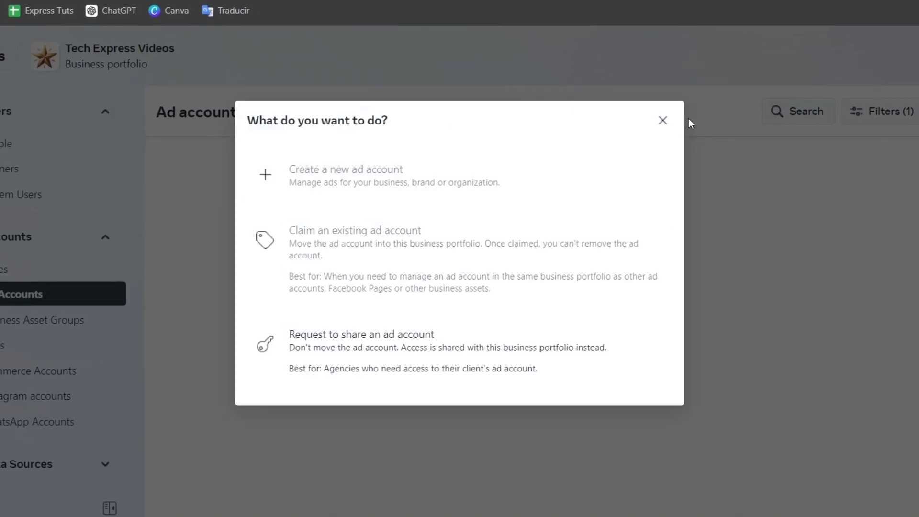
click(662, 120)
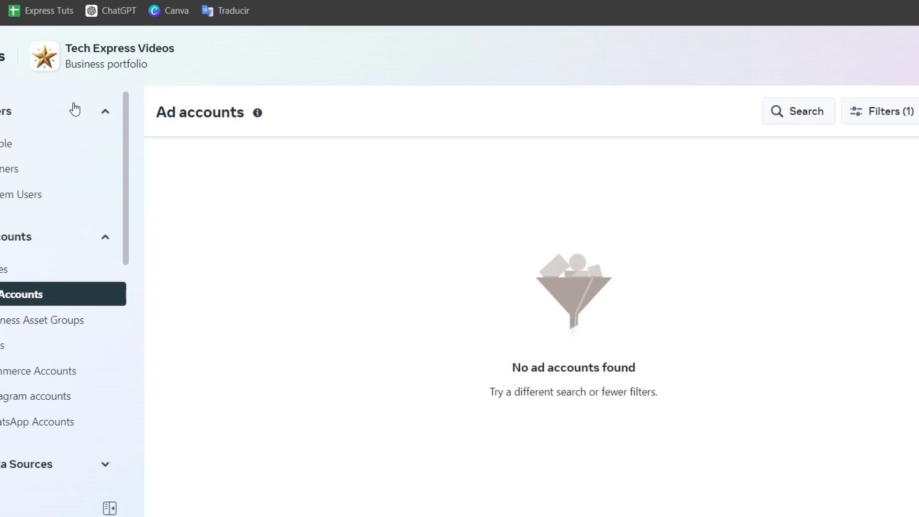
mouse_move(1, 143)
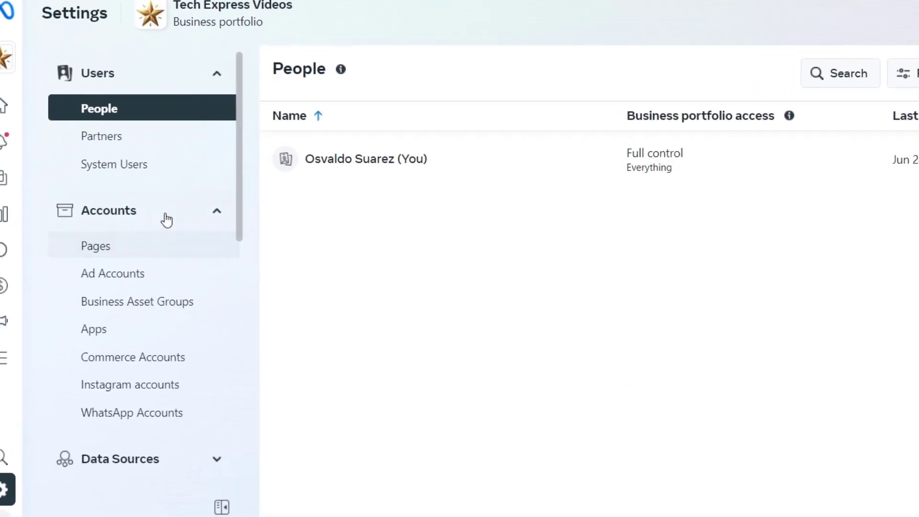
- Go from Data Sources > Pixels to the Datasets page where the business's pixels now live
scroll(166, 220, down, 5)
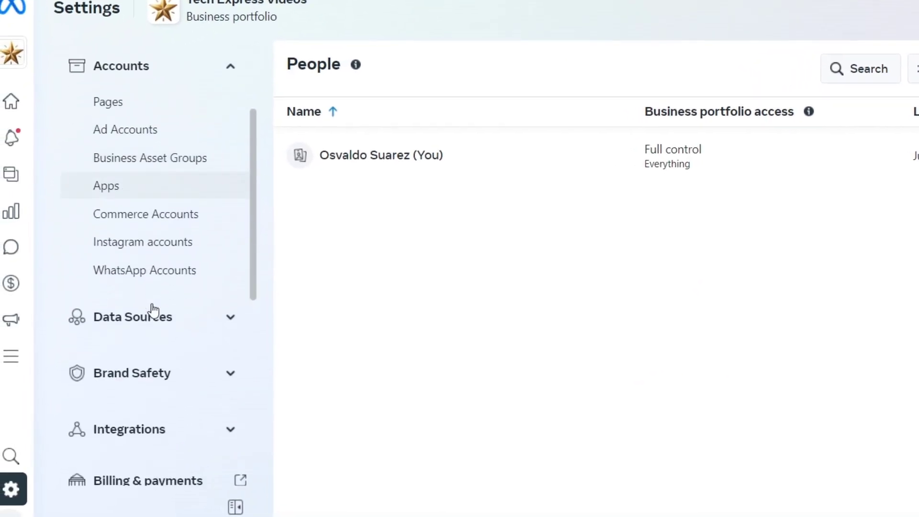
click(163, 227)
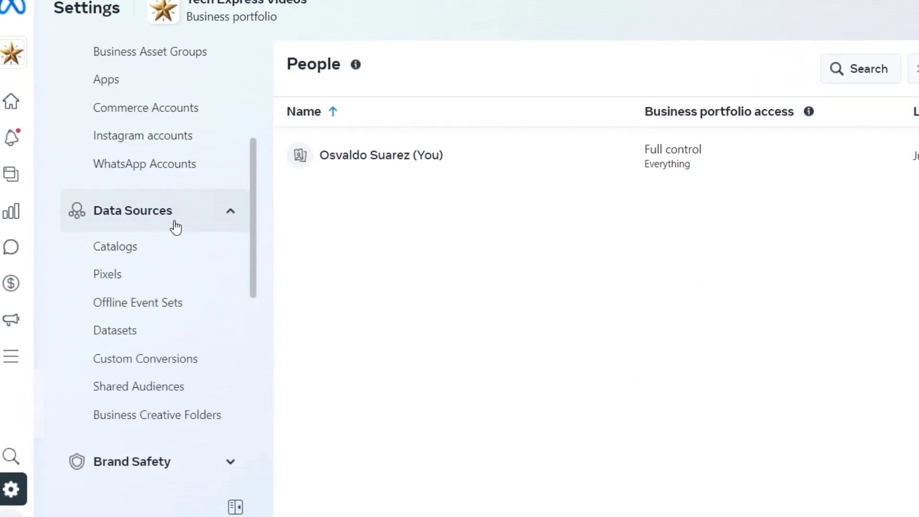
click(133, 288)
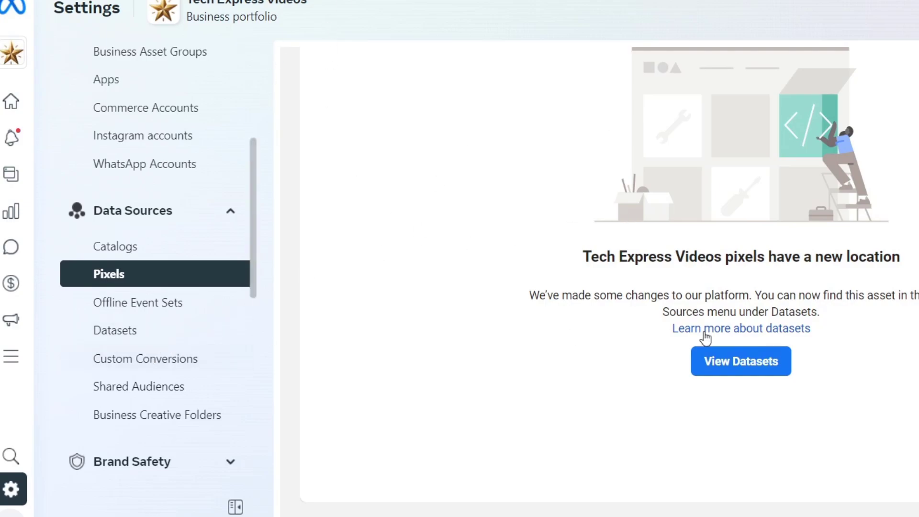
click(757, 357)
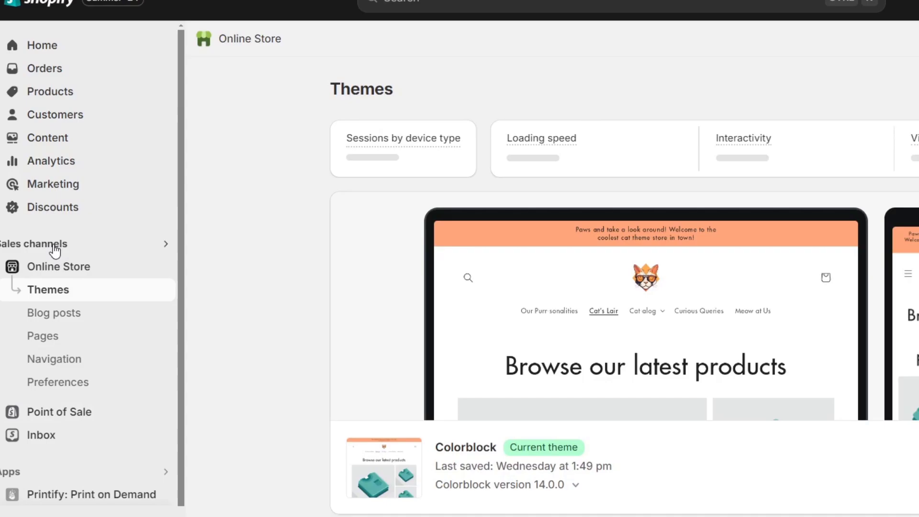
- Search Shopify sales channels for 'meta' and open the official Facebook & Instagram app listing
click(55, 248)
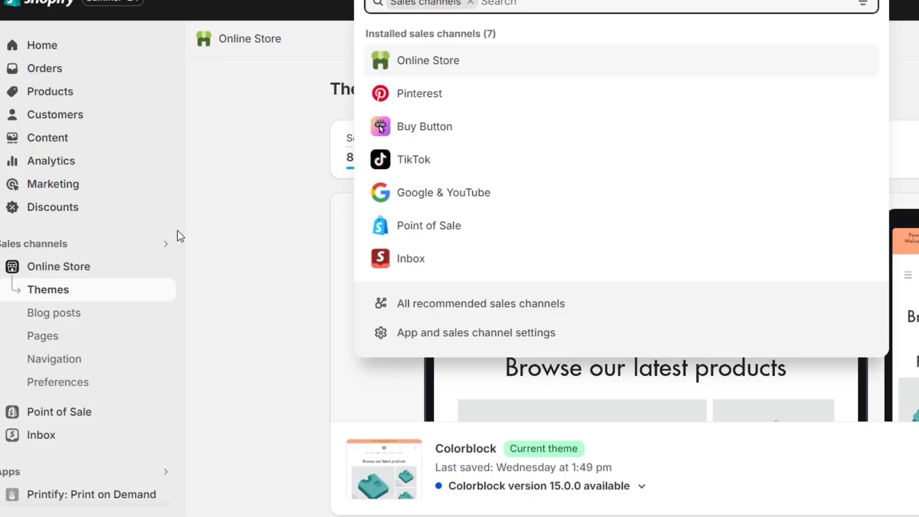
text(meta)
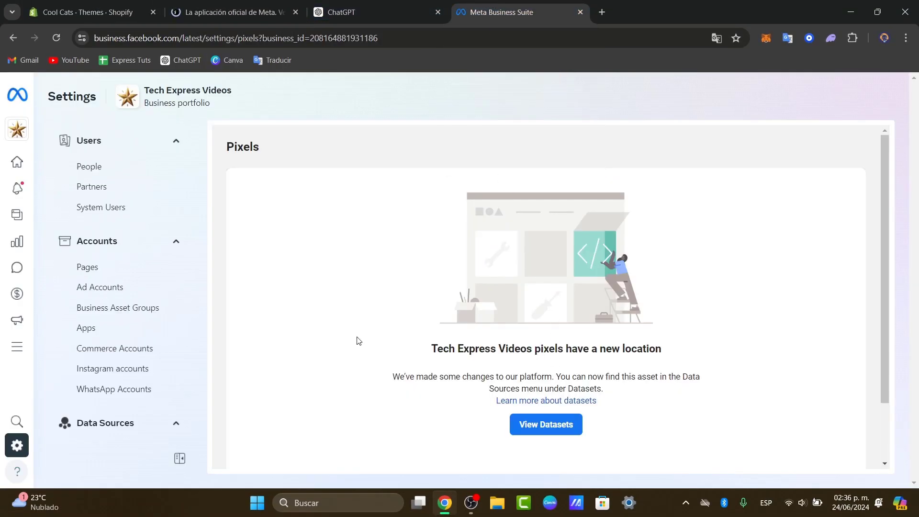
click(86, 12)
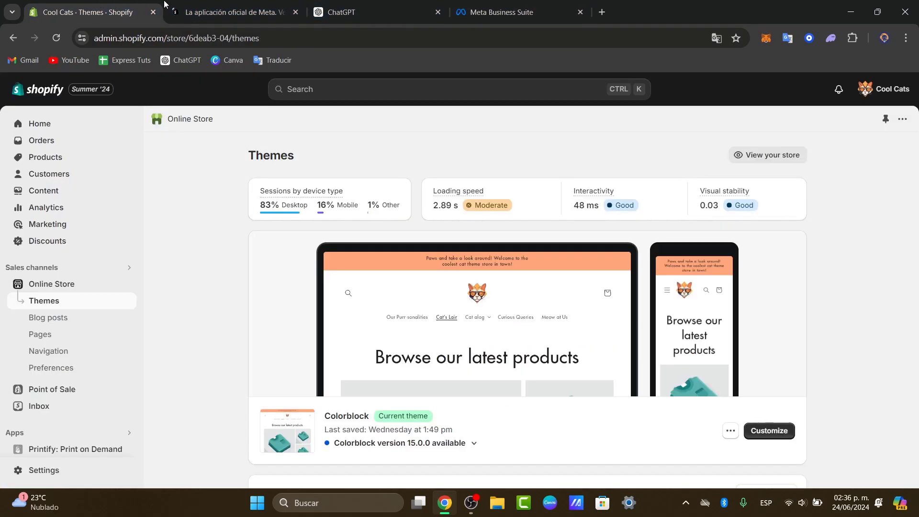
click(230, 12)
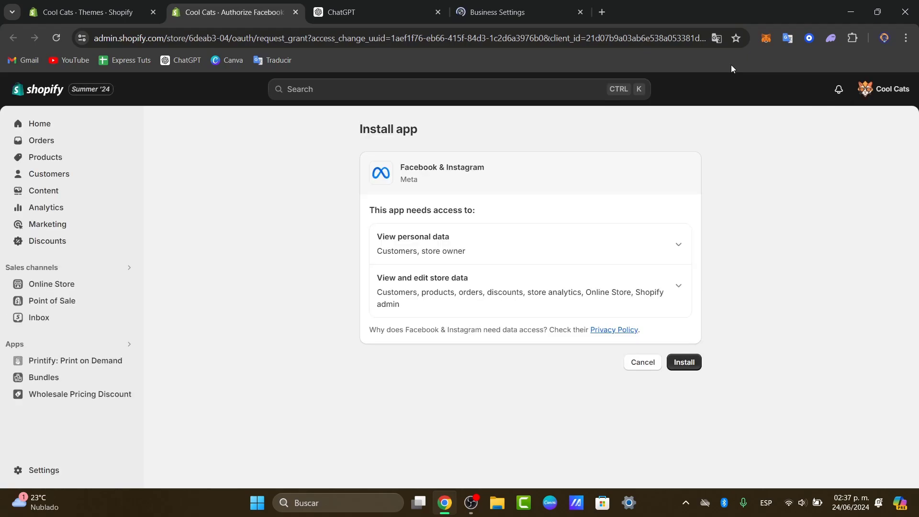
- Install the Facebook & Instagram app and start connecting a Facebook account to the shop
click(680, 362)
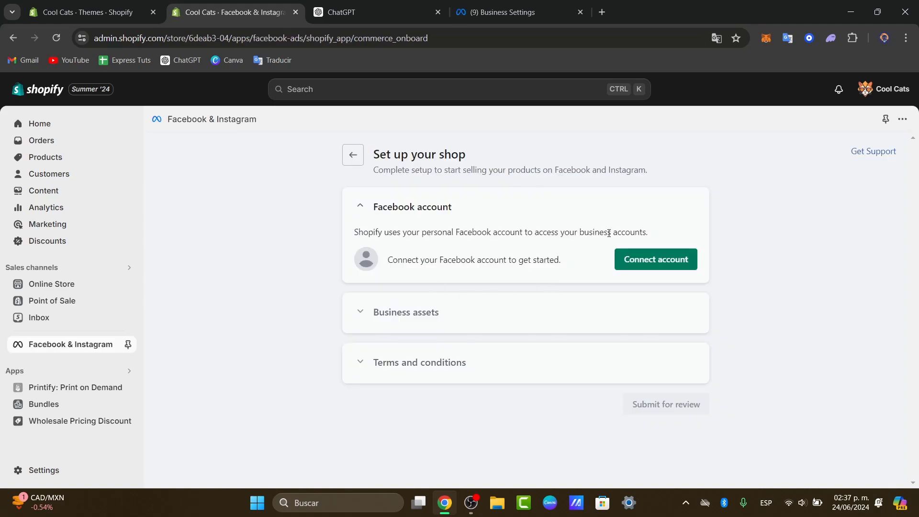
click(656, 260)
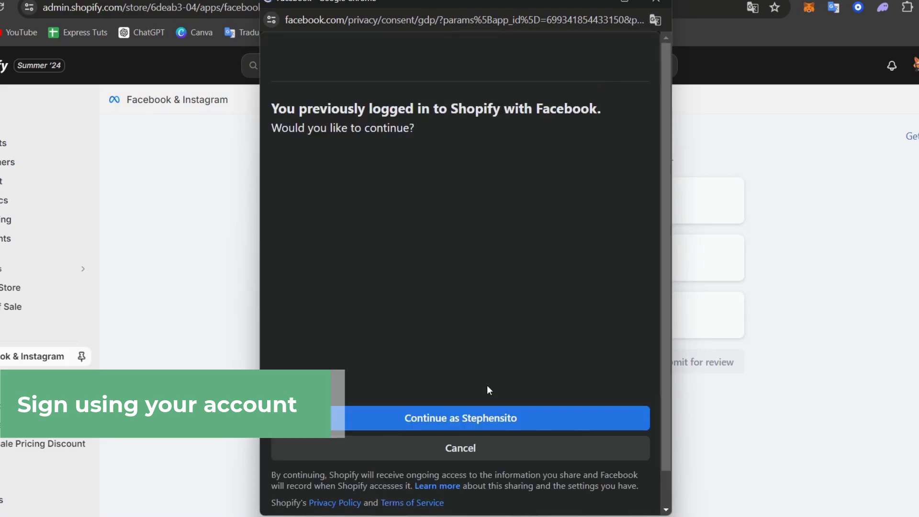
- Continue with the existing Facebook login and connect the Cool Cats Page as the business asset
click(487, 412)
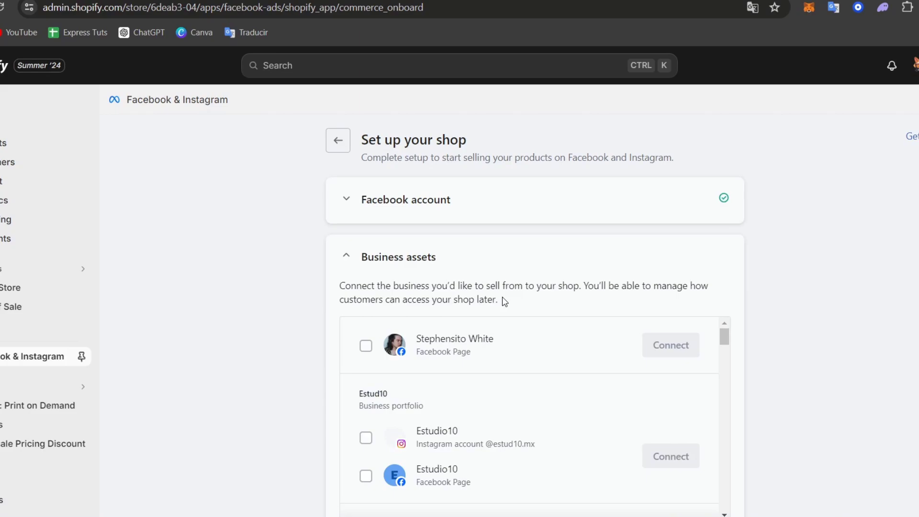
scroll(585, 284, down, 8)
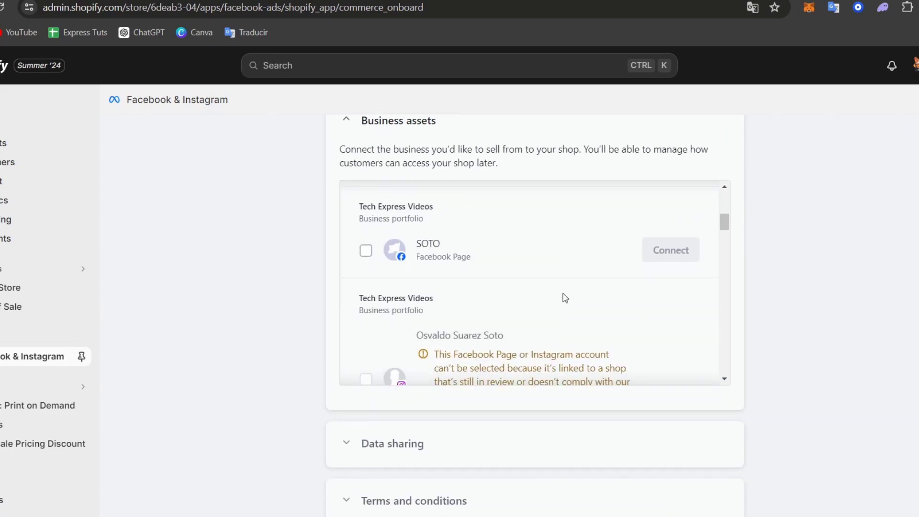
scroll(565, 297, up, 3)
click(368, 297)
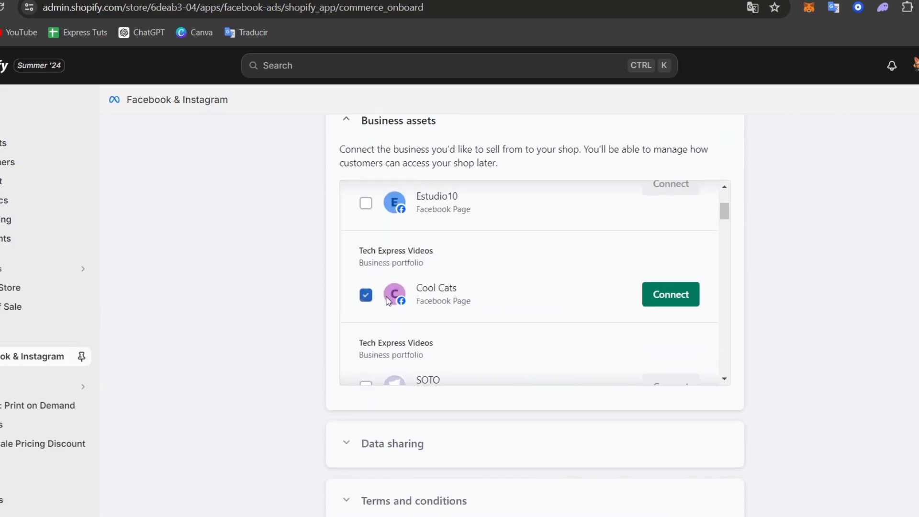
click(651, 307)
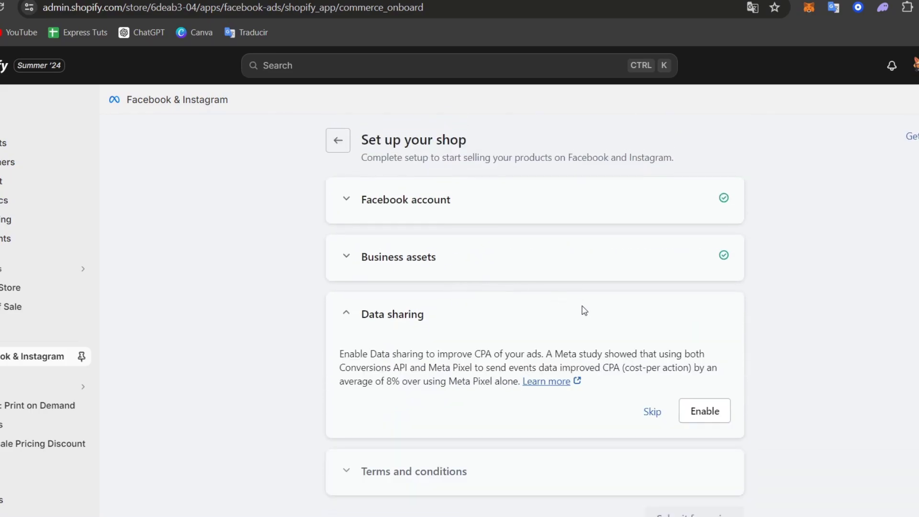
- Enable data sharing and save the Enhanced sharing level
click(699, 411)
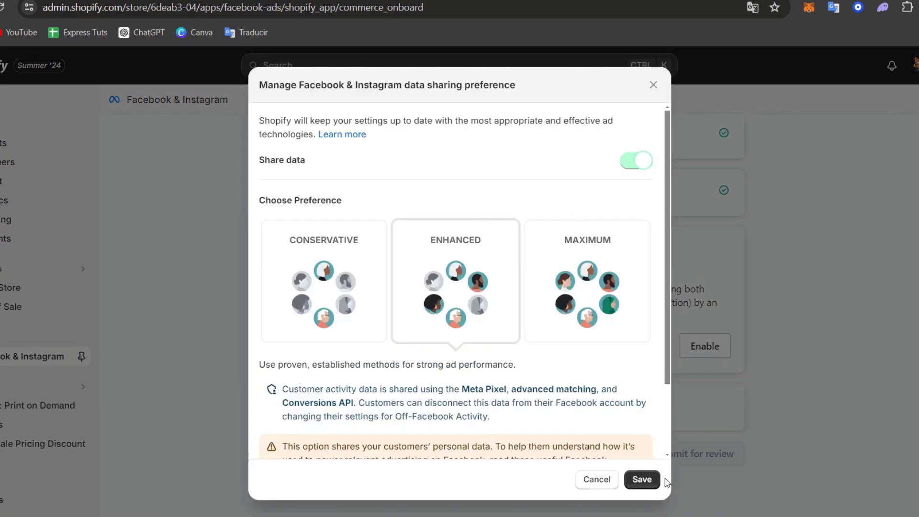
click(643, 479)
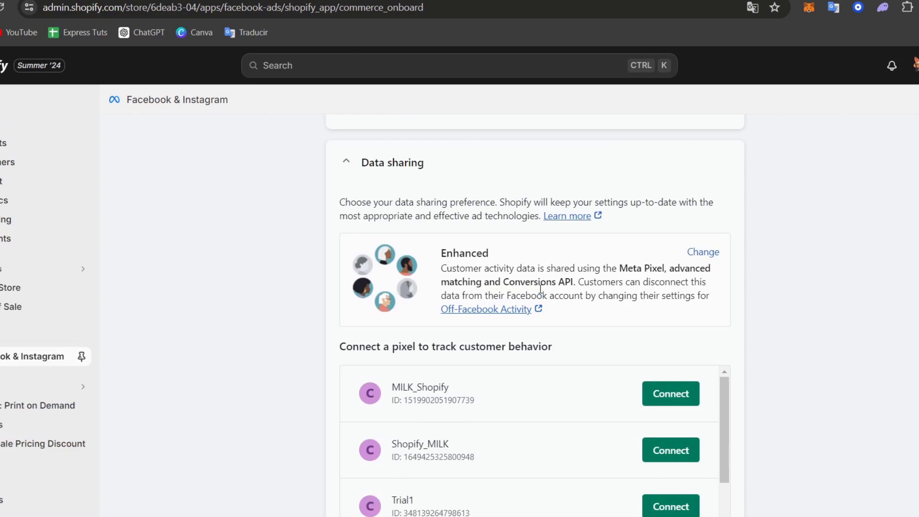
scroll(623, 306, down, 5)
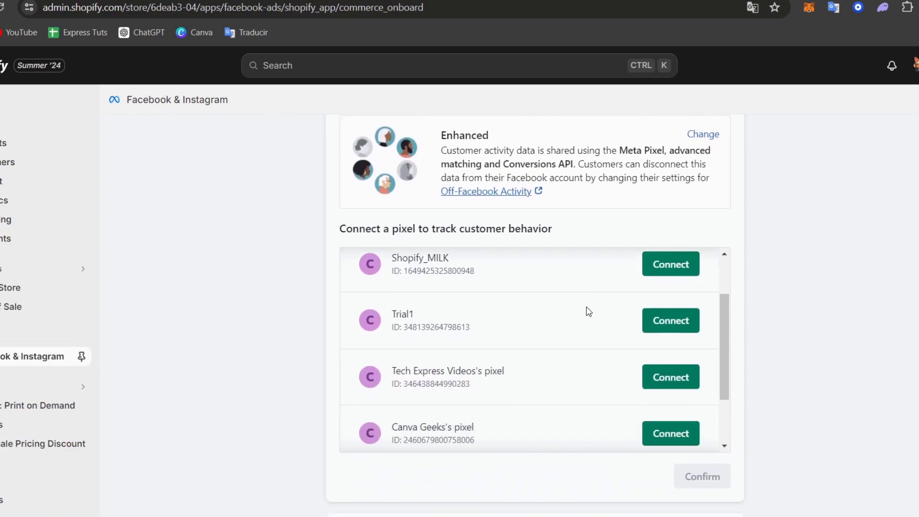
scroll(586, 311, down, 2)
scroll(584, 311, up, 4)
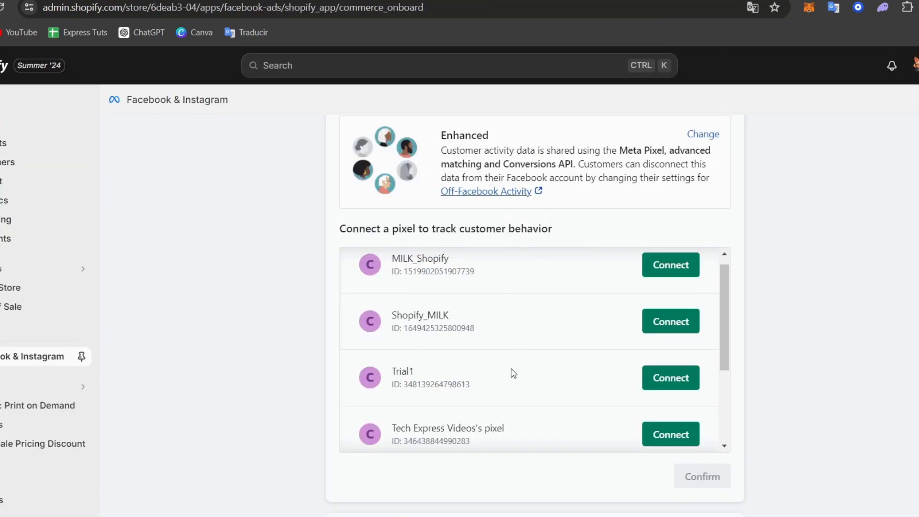
scroll(513, 373, down, 3)
drag(437, 400, 490, 414)
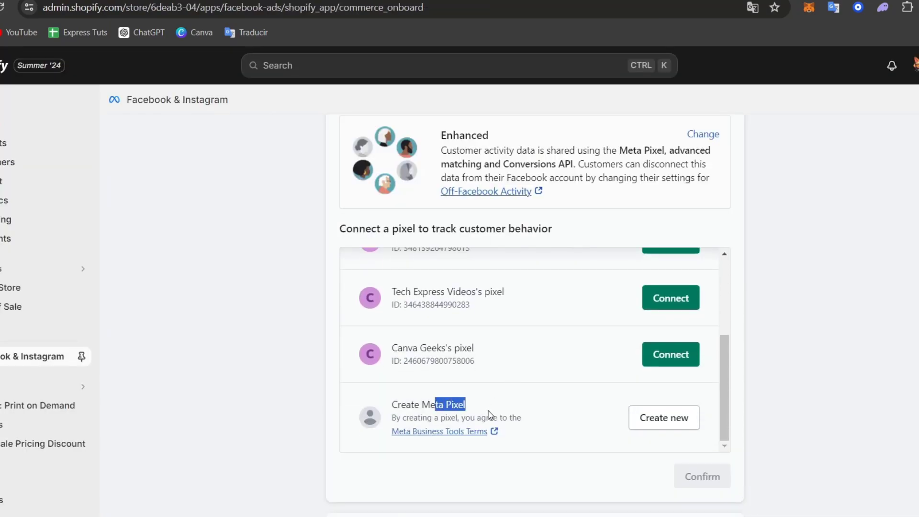
scroll(362, 222, down, 3)
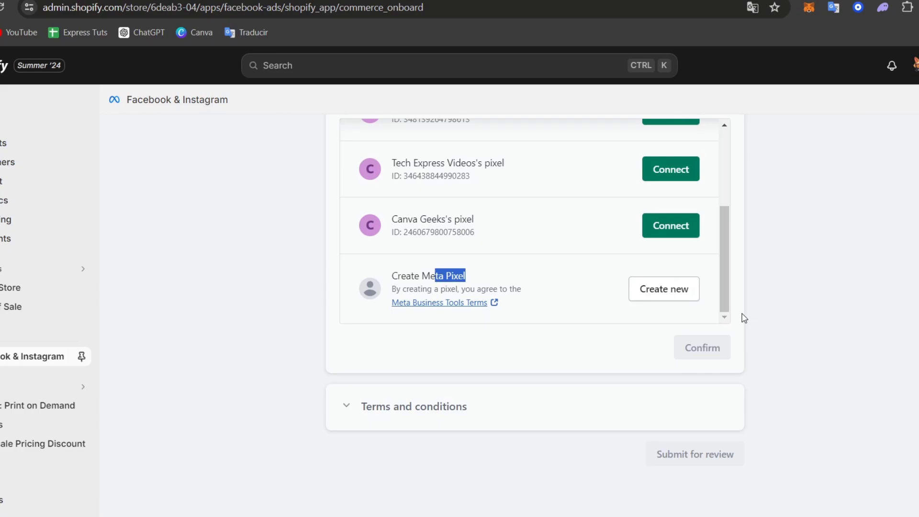
click(656, 295)
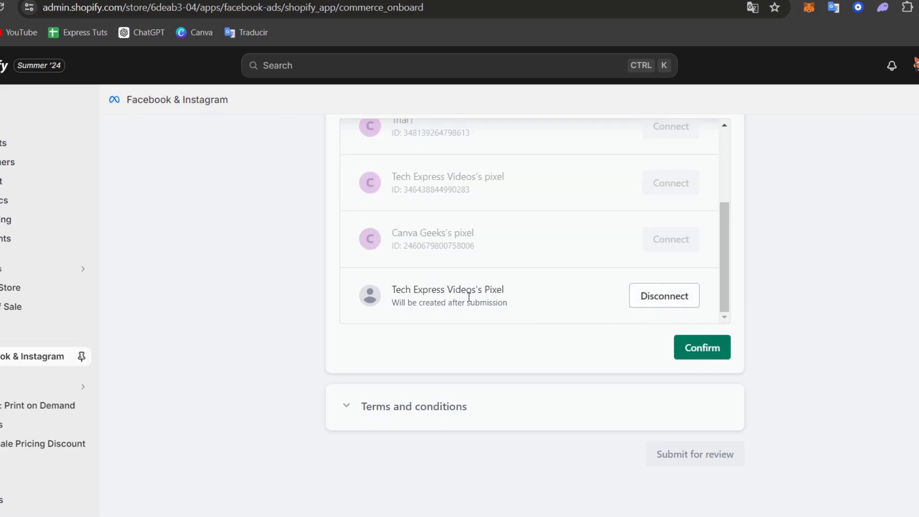
drag(397, 293, 515, 305)
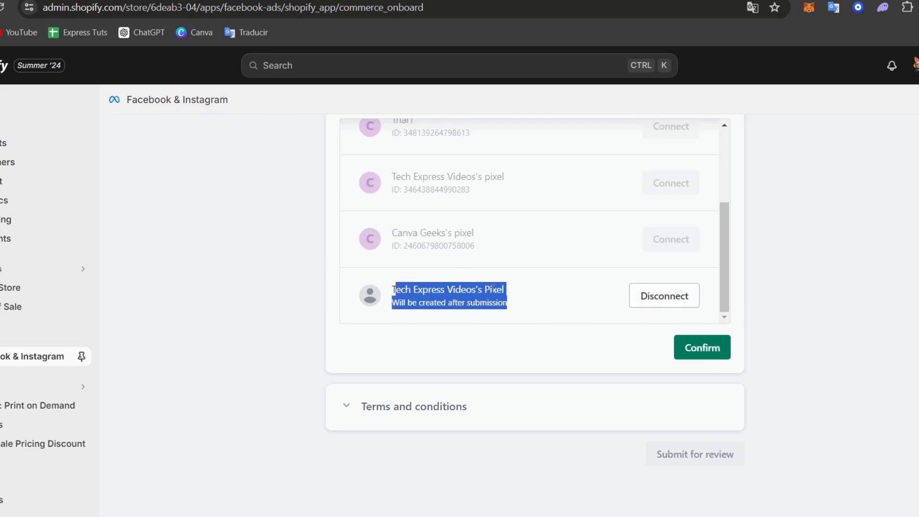
scroll(618, 316, up, 2)
scroll(617, 316, down, 2)
click(704, 346)
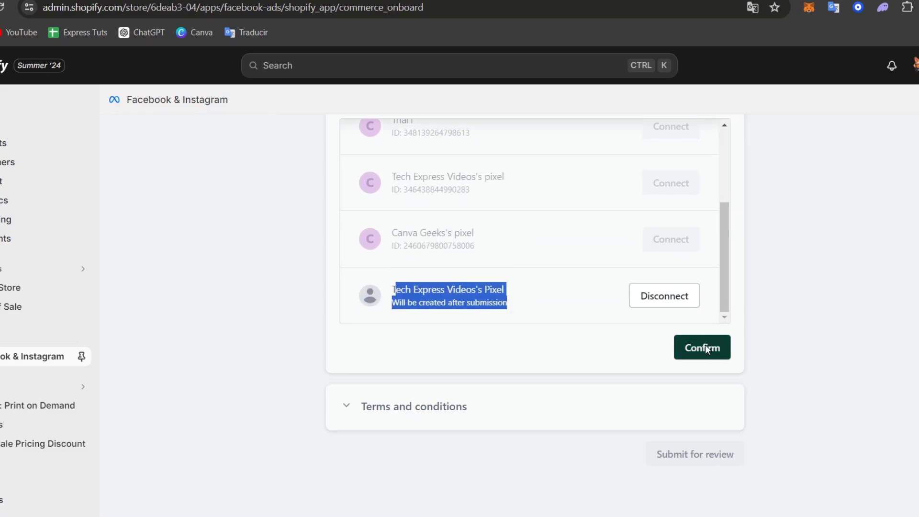
- Agree to Meta's Seller Agreement terms and submit the channel setup for review
scroll(404, 410, down, 1)
click(346, 392)
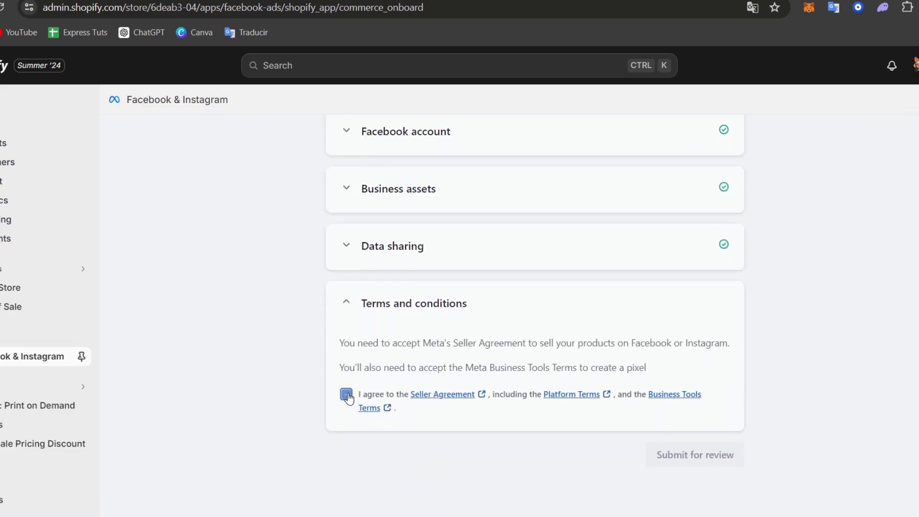
click(723, 422)
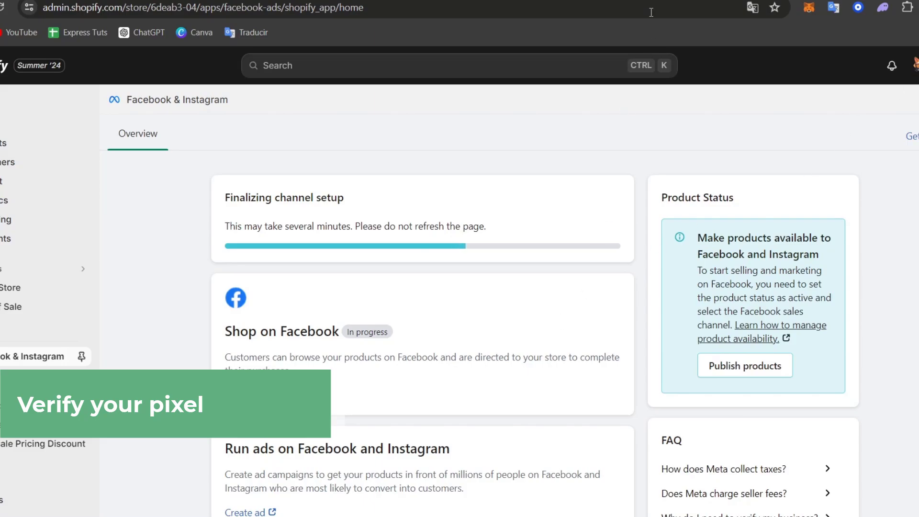
- Search the web for 'chrome extensions' in a new tab and open the Chrome Web Store
key(ctrl+t)
text(chrome enx)
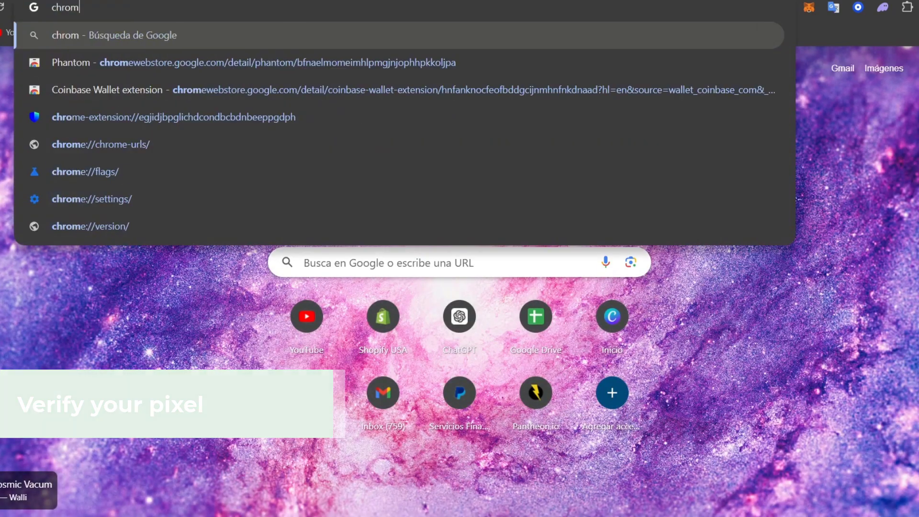
key(BackSpace)
key(BackSpace)
text(xtensi)
key(Return)
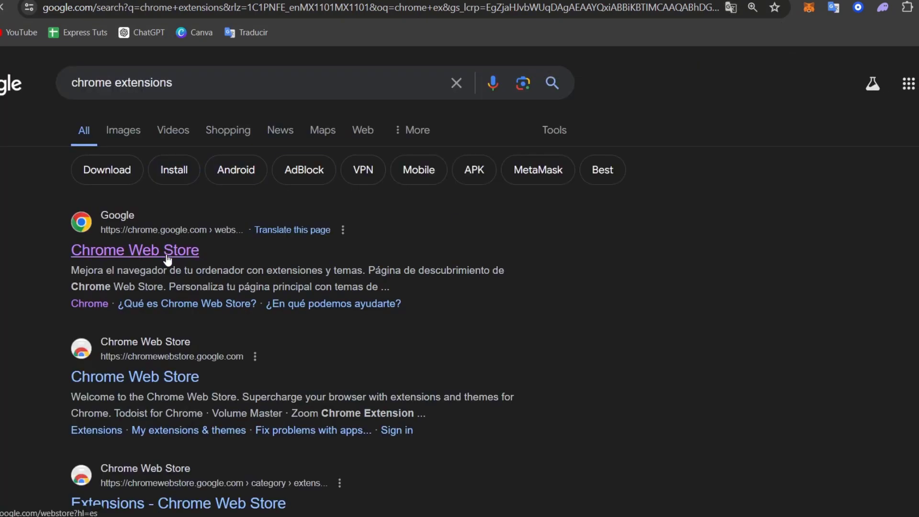
click(167, 260)
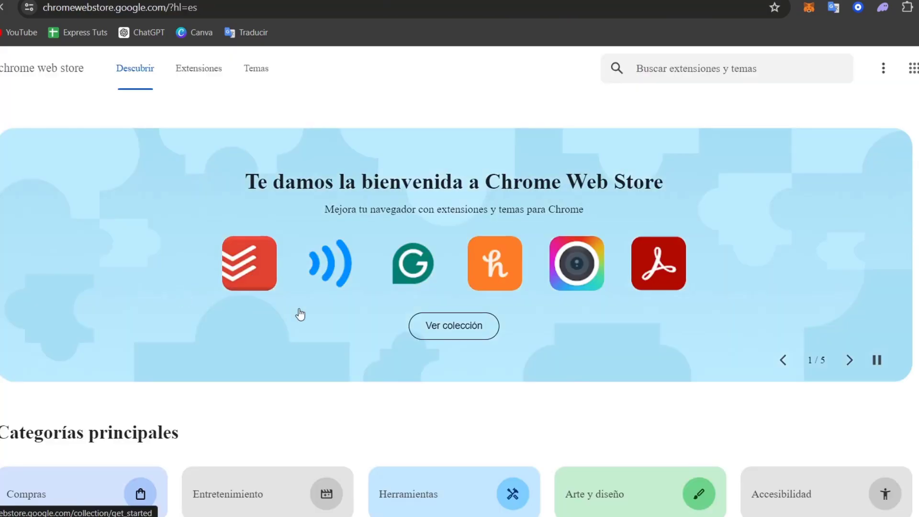
- Search the store for 'pixel helper' and add the Meta Pixel Helper extension to Chrome
click(711, 65)
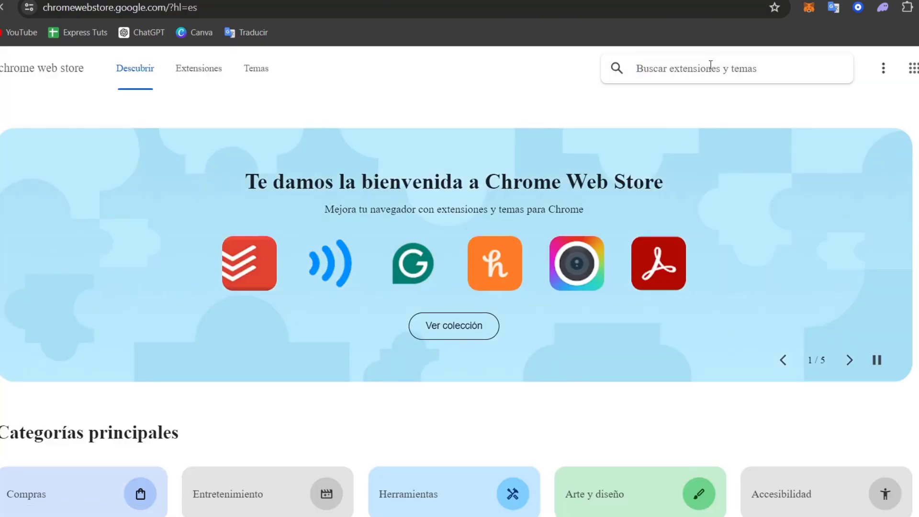
text(facebook)
key(ctrl+a)
key(BackSpace)
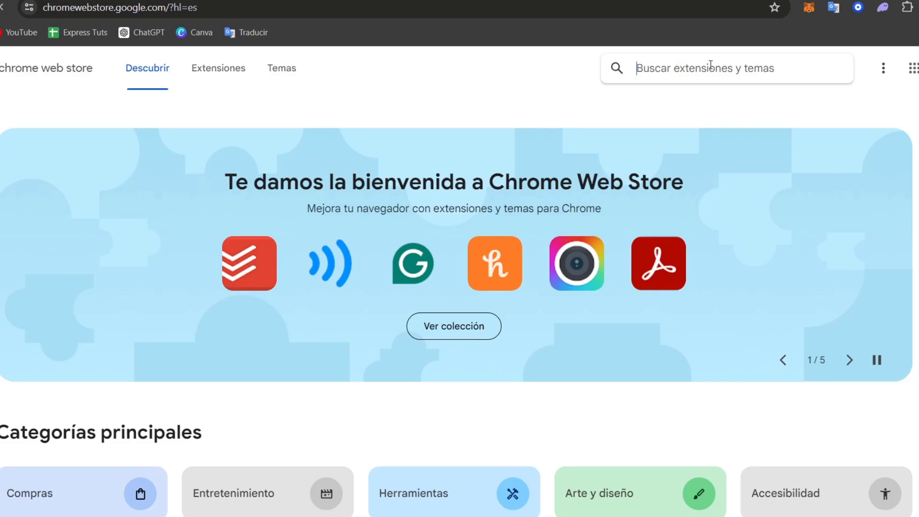
text(pixel helper)
key(Return)
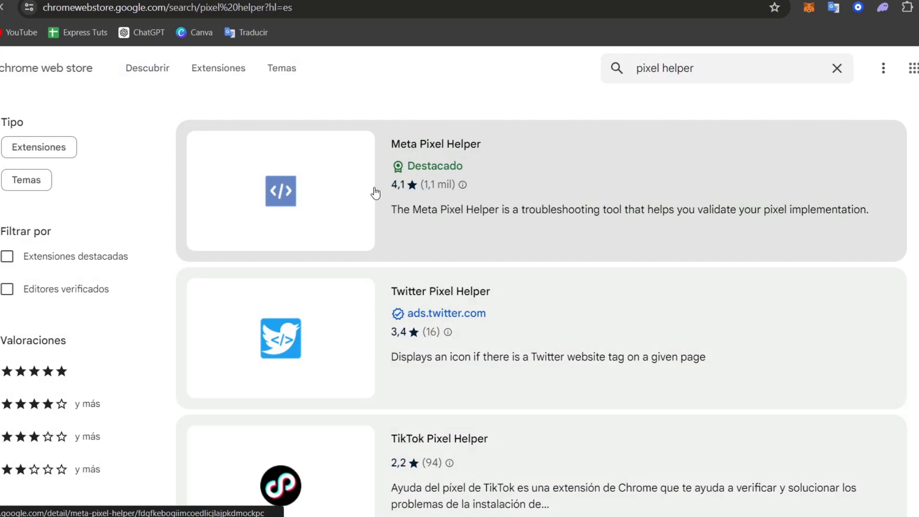
click(342, 201)
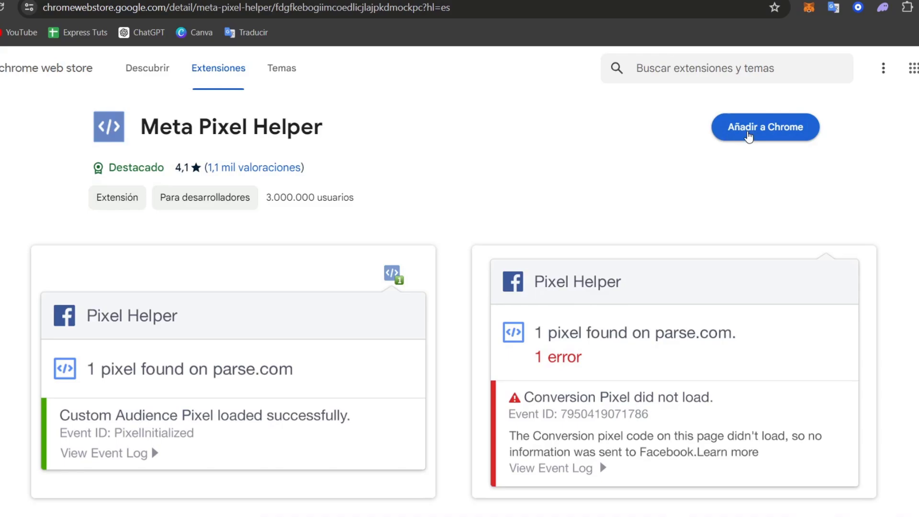
click(766, 135)
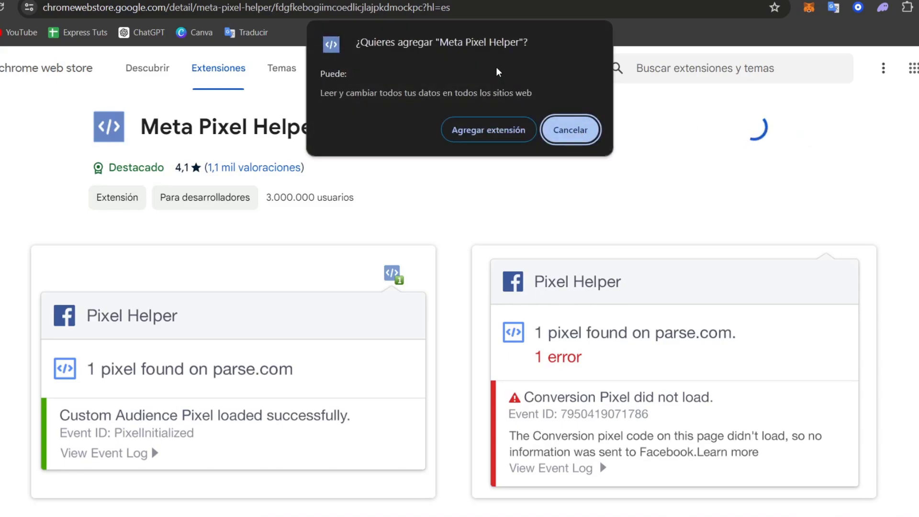
click(492, 130)
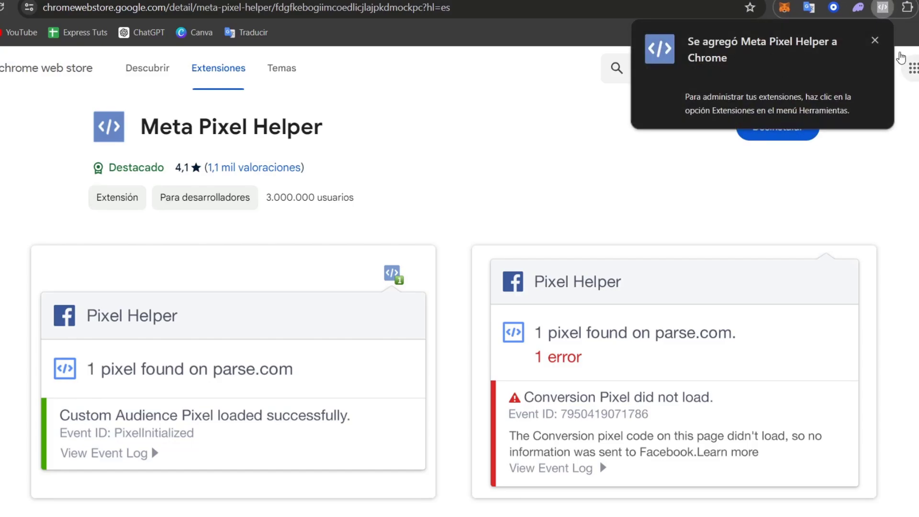
click(876, 41)
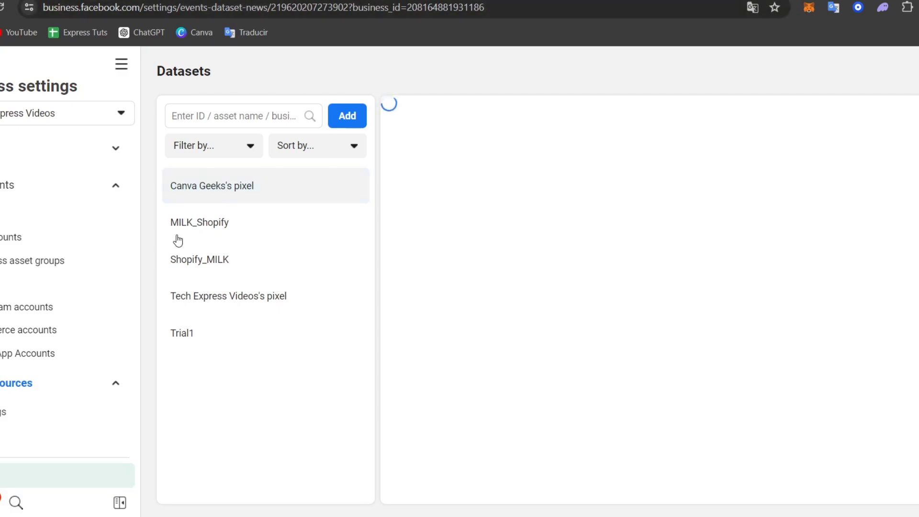
- Open Tech Express Videos's pixel and view its Shopify by Facebook system user details
click(280, 305)
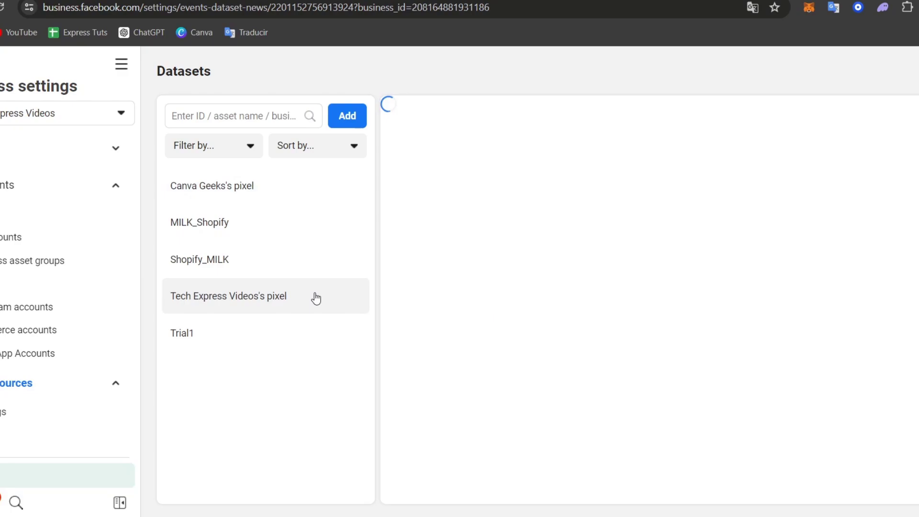
mouse_move(565, 352)
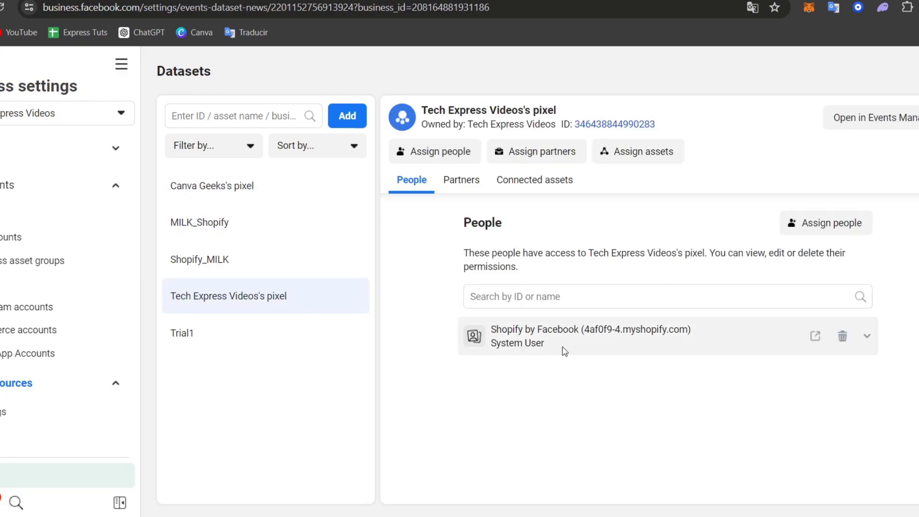
click(814, 341)
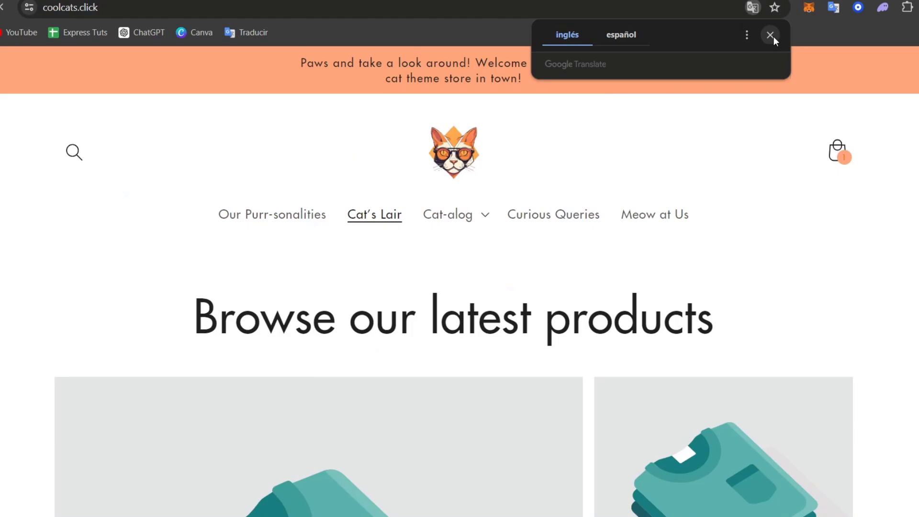
- Check that Meta Pixel Helper shows one pixel firing PageView on coolcats.click, then return to Events Manager test events
click(771, 35)
click(907, 7)
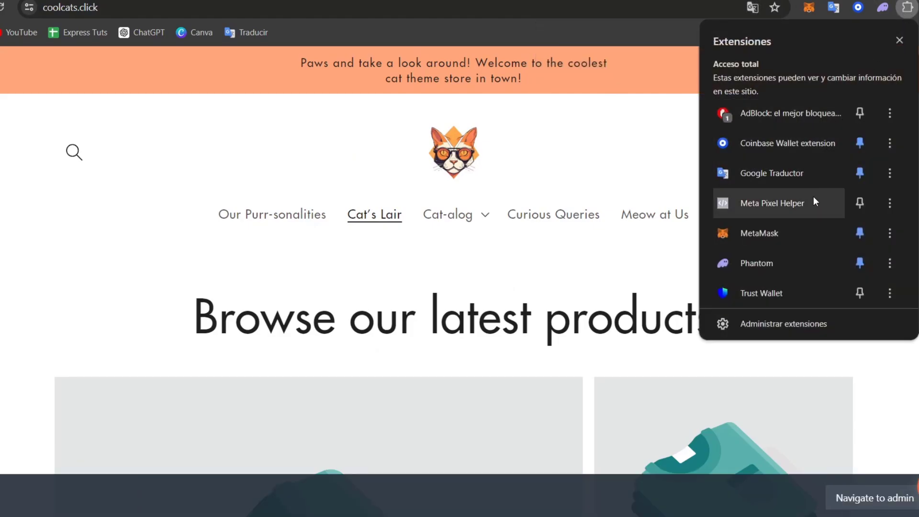
click(786, 204)
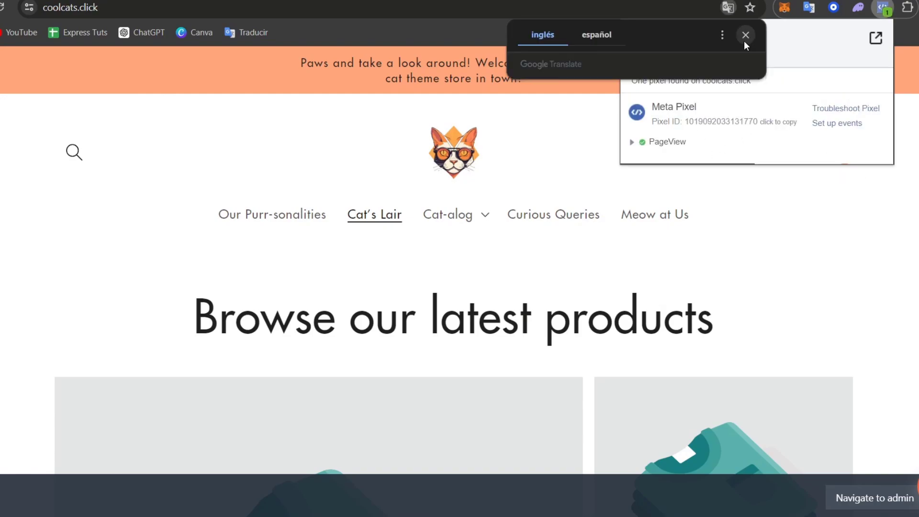
click(745, 35)
click(907, 8)
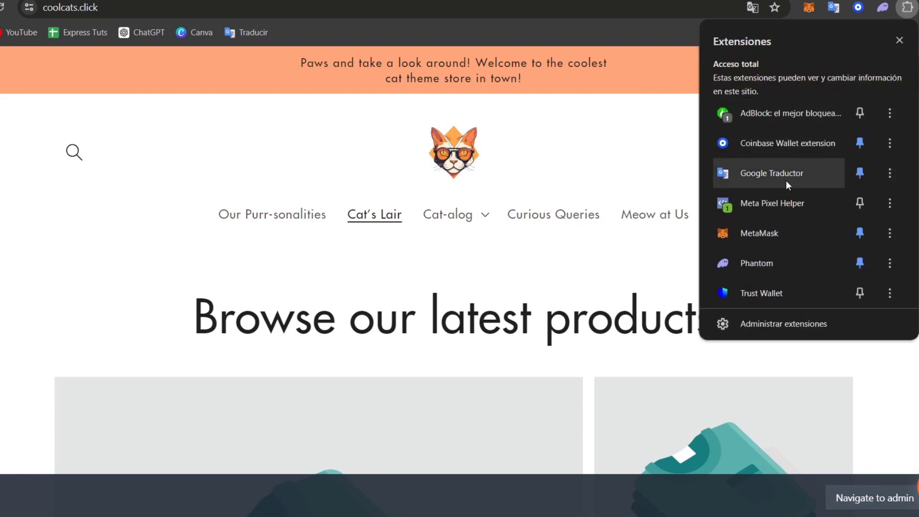
click(783, 204)
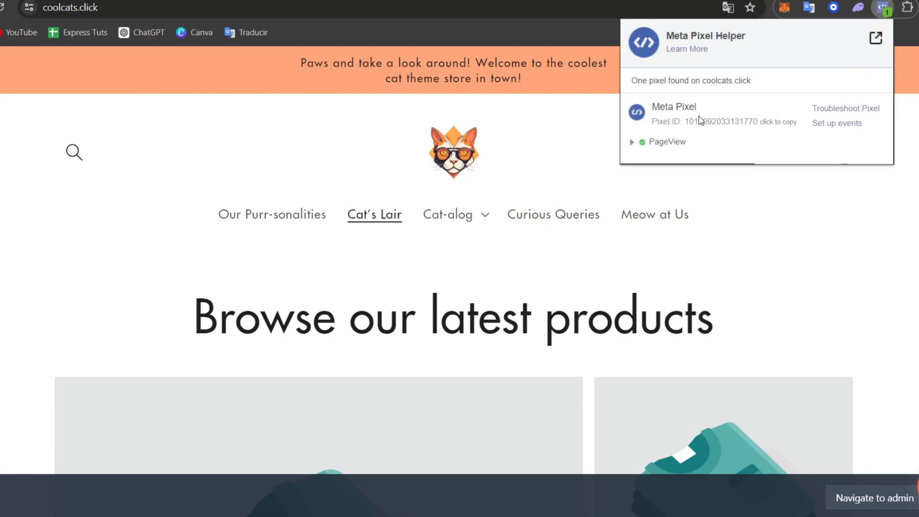
click(633, 142)
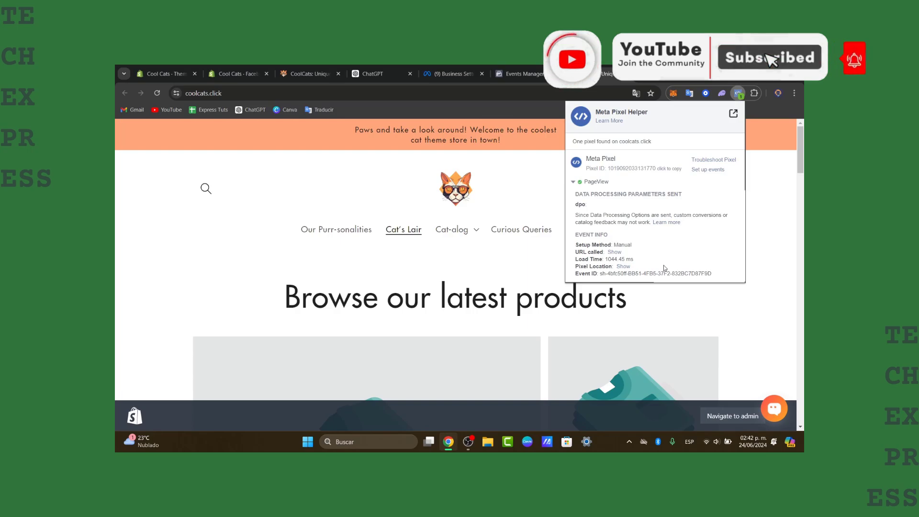
click(522, 74)
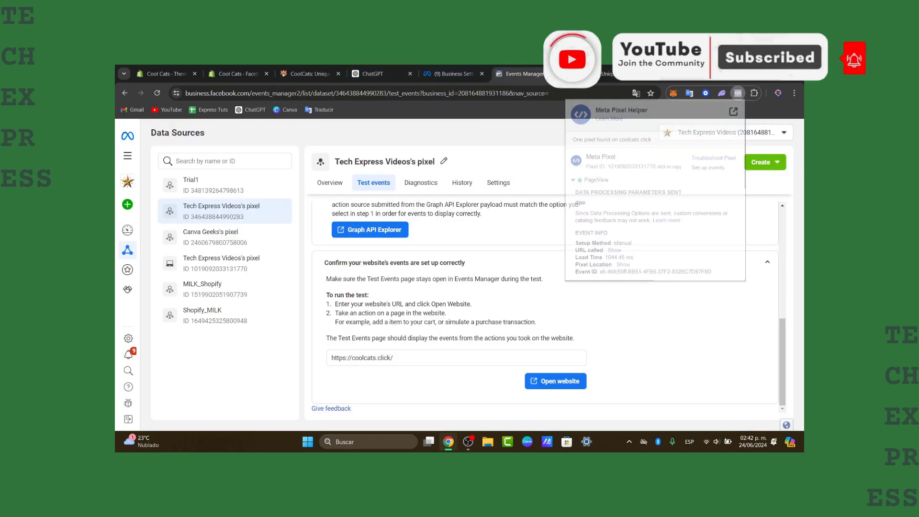